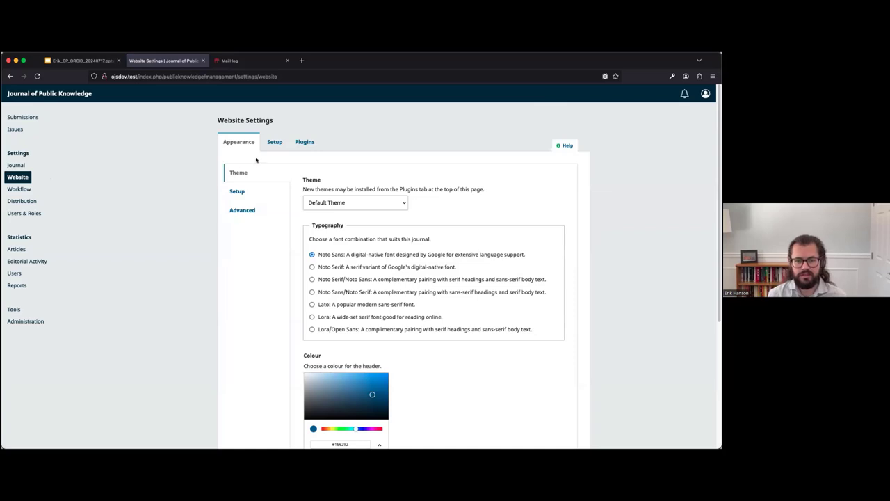
# Enable the ORCID Profile Plugin in the website's list of installed plugins
pyautogui.click(304, 142)
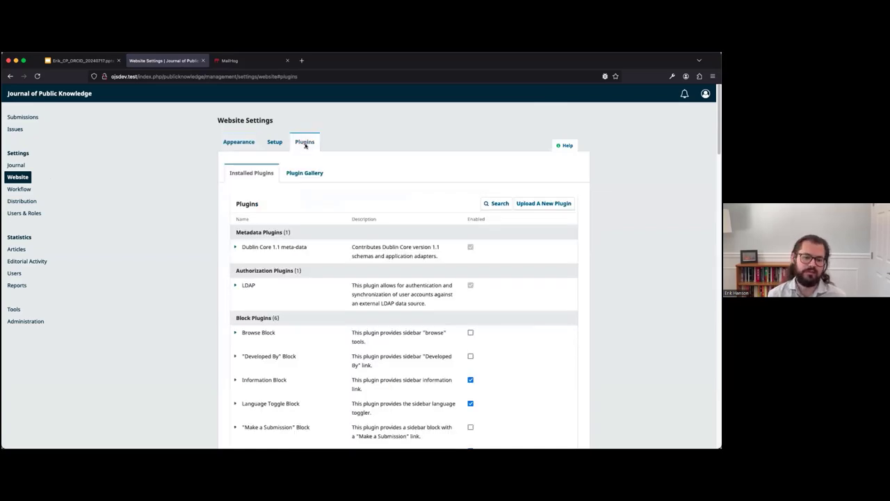
pyautogui.scroll(-8, 305, 145)
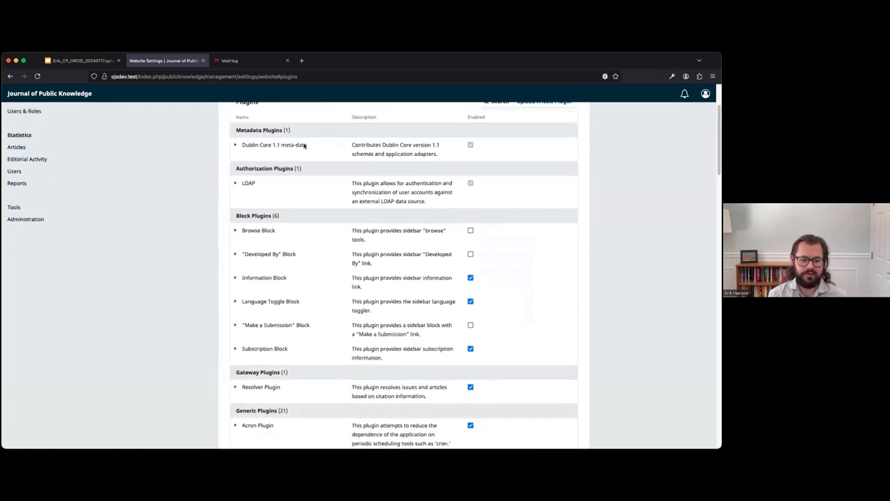
pyautogui.scroll(-8, 305, 146)
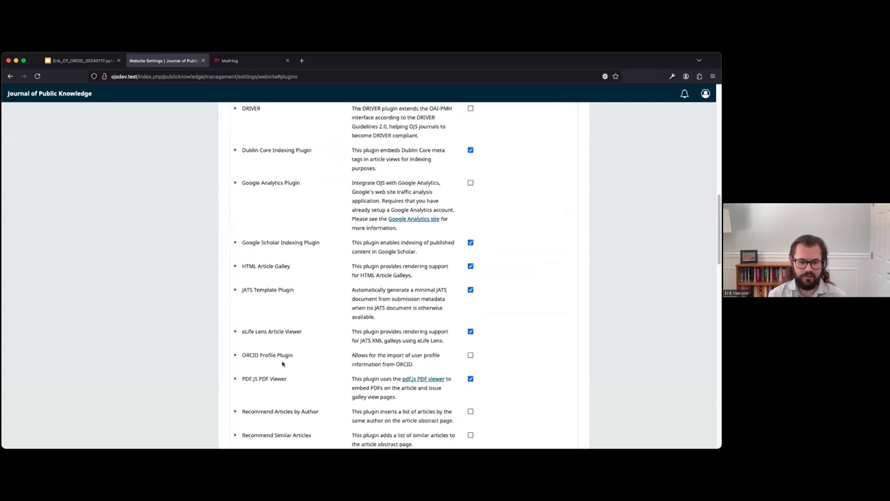
pyautogui.click(470, 355)
# In the ORCID Profile Plugin's settings, turn on e-mailing authors for ORCID authorization when an article is accepted, and save
pyautogui.click(236, 356)
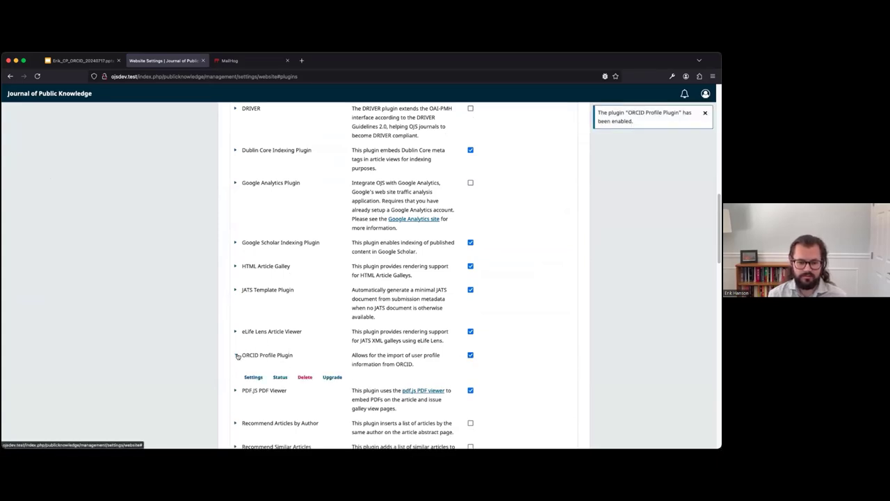
pyautogui.click(252, 377)
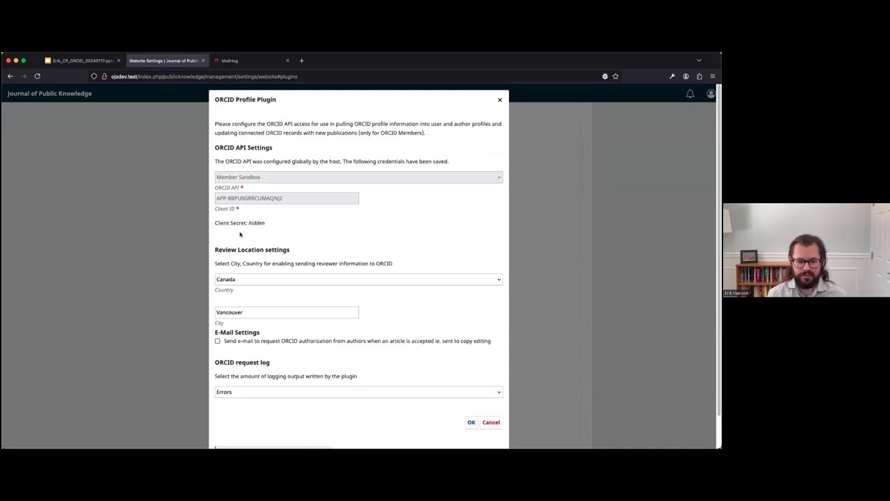
pyautogui.click(218, 342)
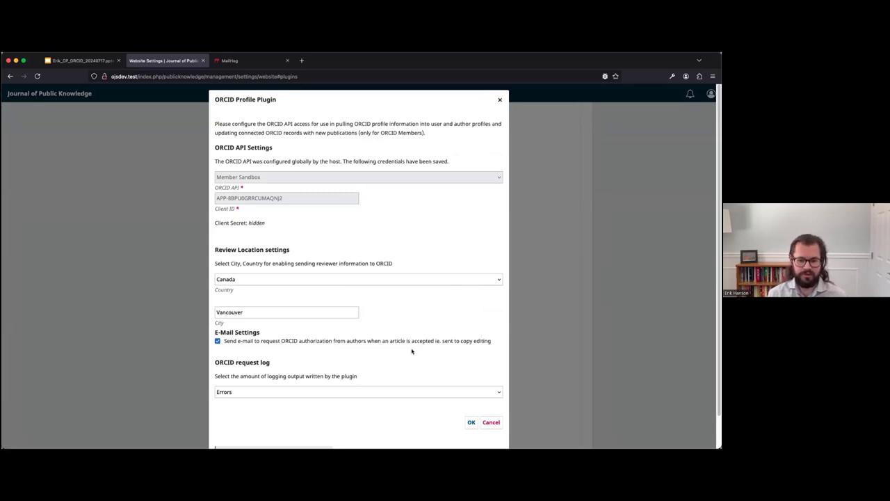
pyautogui.click(468, 424)
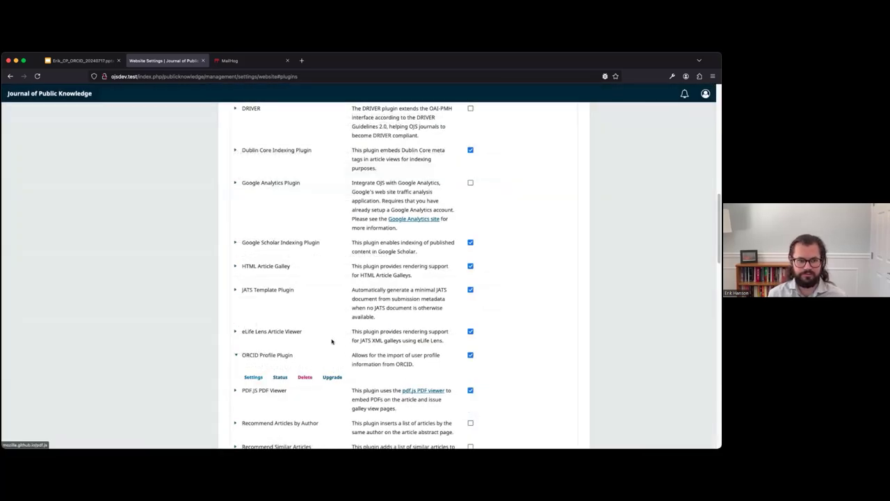
# Open active submission 16, "Influence of long-term nutrition with different dietary fats on fatty acid composition of heavy pigs backfat"
pyautogui.scroll(3, 333, 345)
pyautogui.scroll(10, 333, 346)
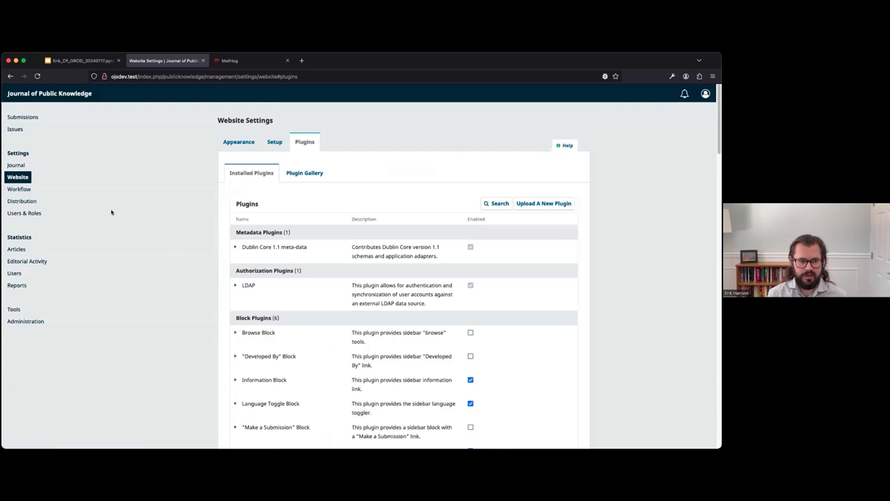
pyautogui.click(28, 117)
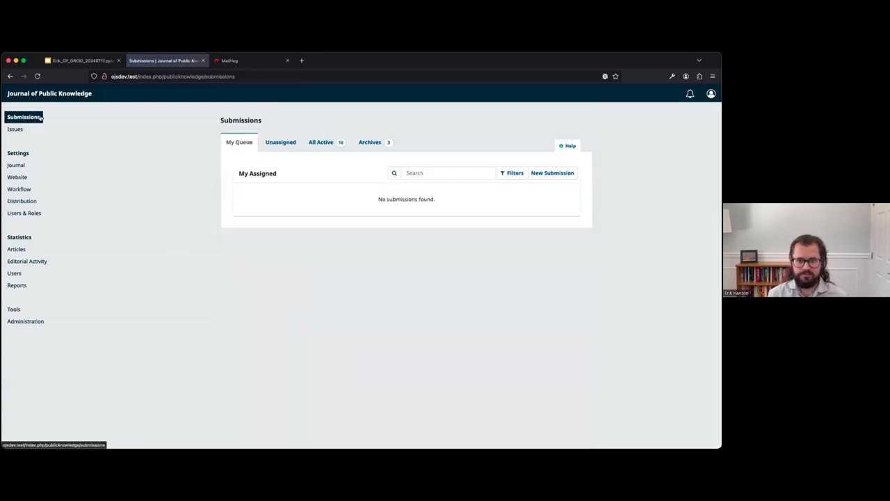
pyautogui.click(314, 142)
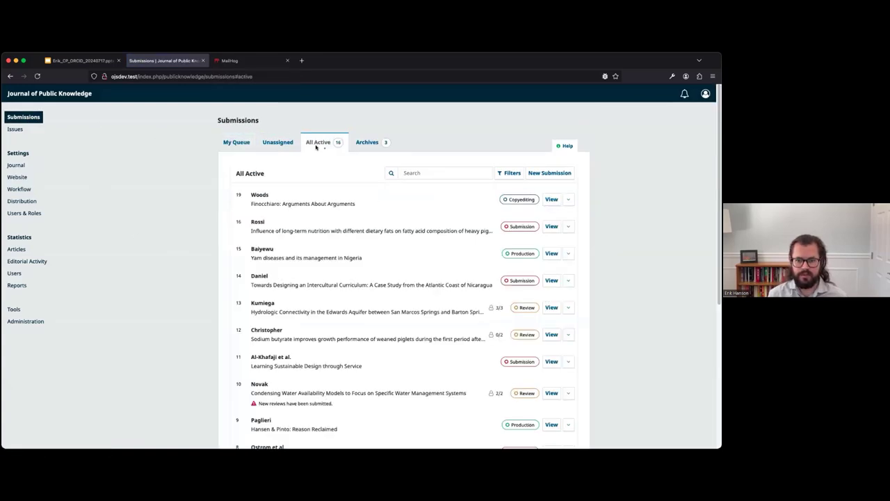
pyautogui.click(550, 227)
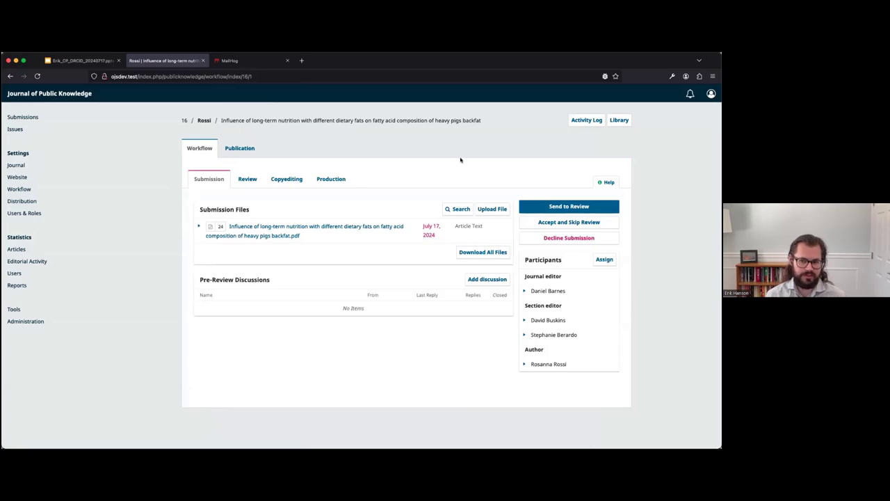
# Accept the submission without review, forward its article PDF to the Copyediting stage and record the editorial decision
pyautogui.click(534, 224)
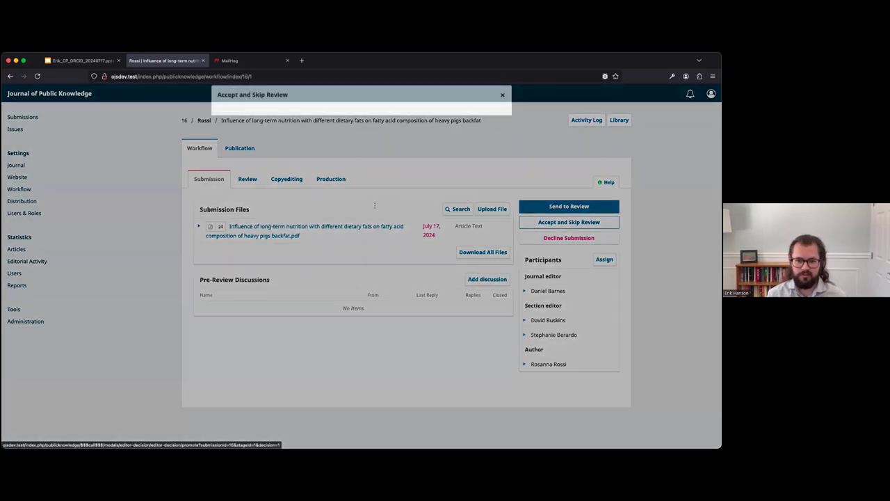
pyautogui.click(403, 291)
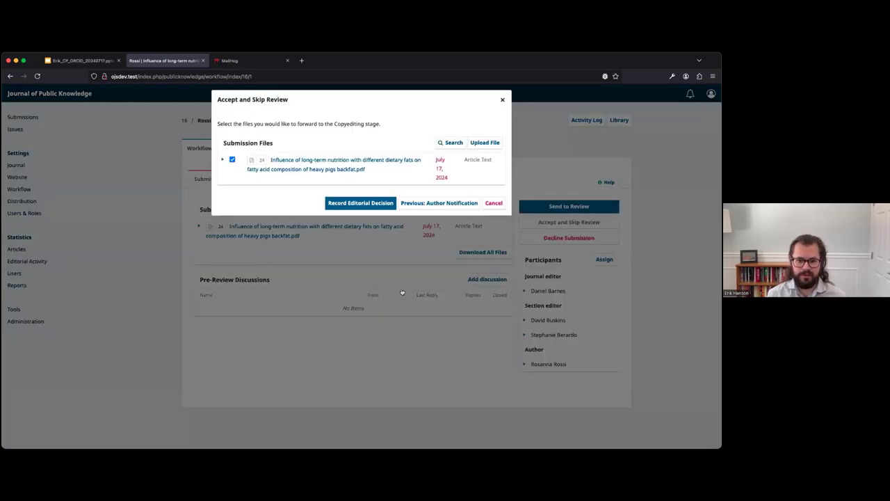
pyautogui.click(385, 203)
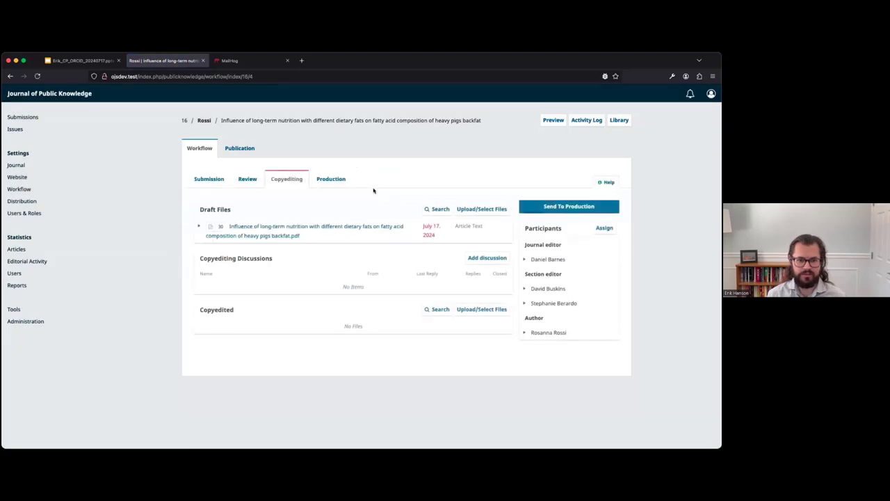
# Check the list of contributors in the submission's publication details and return to its workflow
pyautogui.click(243, 149)
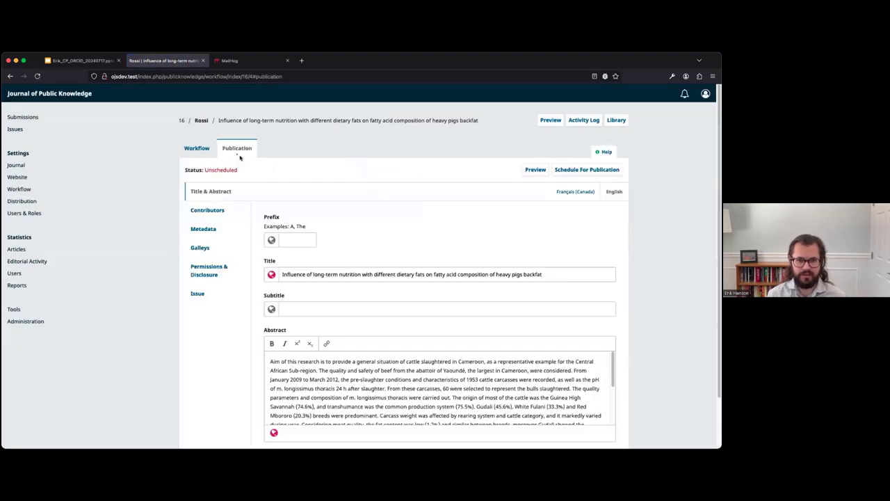
pyautogui.click(209, 209)
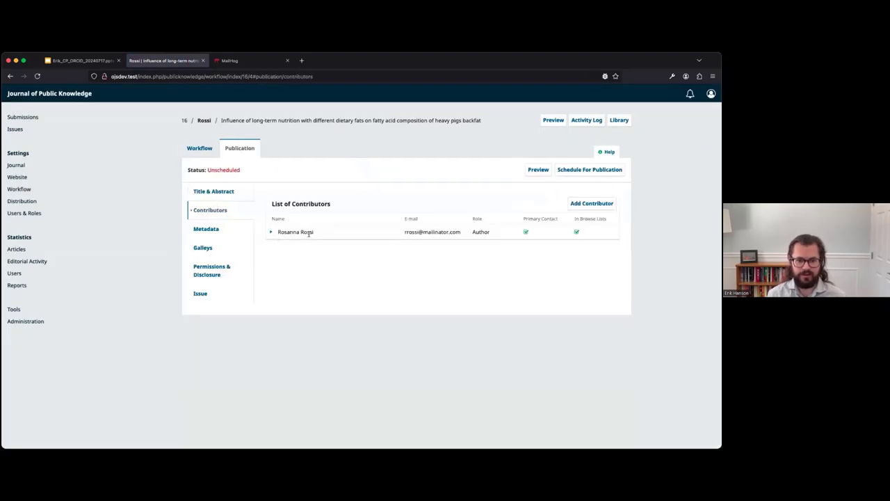
pyautogui.click(195, 150)
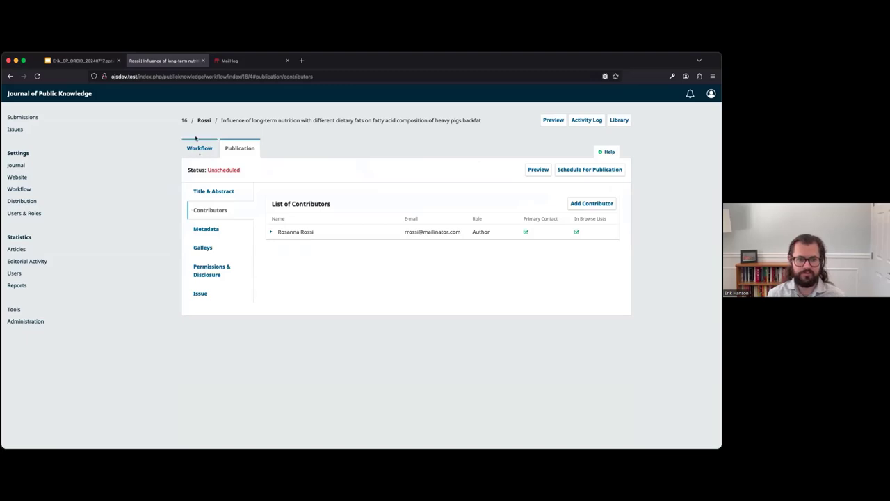
# Switch to MailHog and read the "Requesting ORCID record access" e-mail, highlighting the phrase about adding the submission to the ORCID profile
pyautogui.click(224, 61)
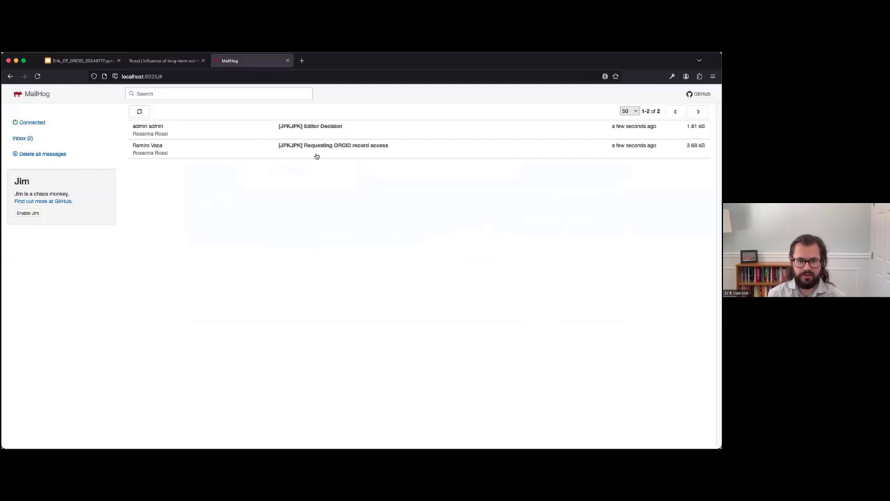
pyautogui.click(352, 147)
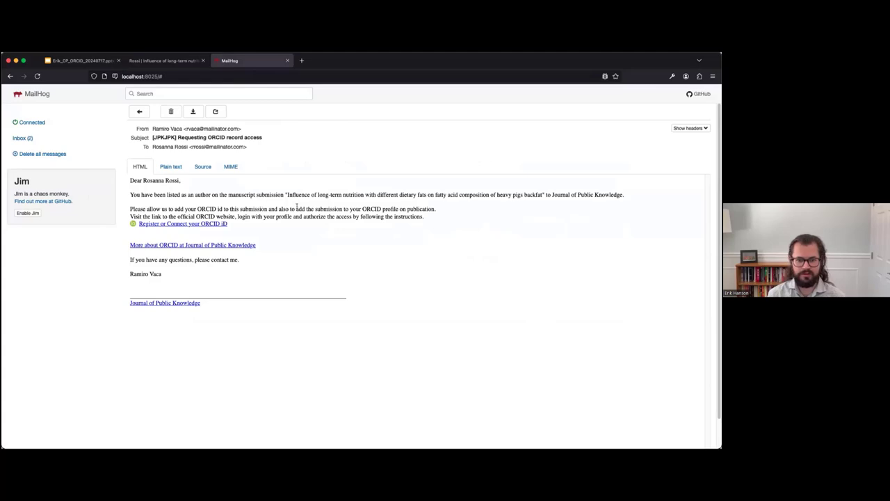
pyautogui.moveTo(295, 208); pyautogui.dragTo(445, 211)
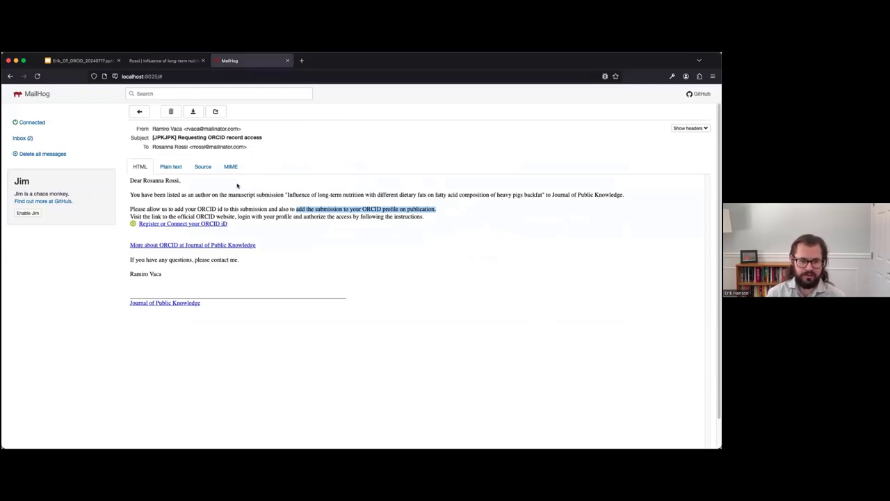
# Follow the e-mail's link to register or connect the ORCID iD and sign in to ORCID with the account e-mail and password
pyautogui.click(197, 224)
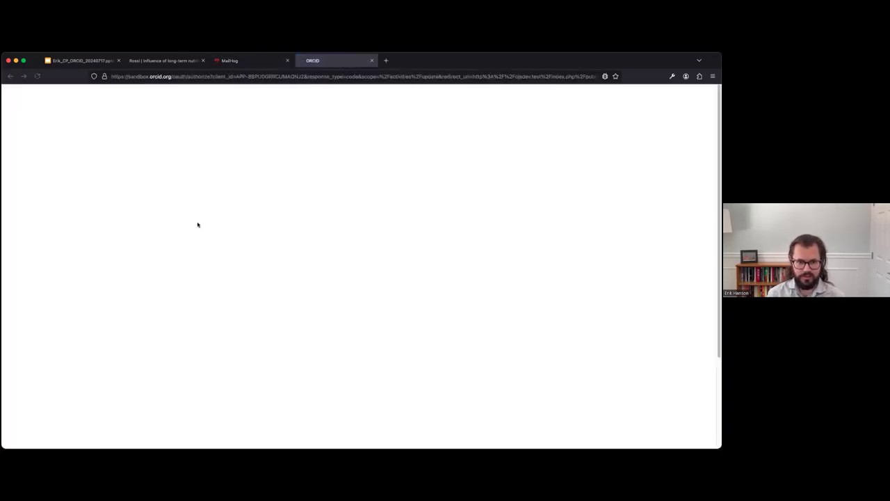
pyautogui.click(280, 233)
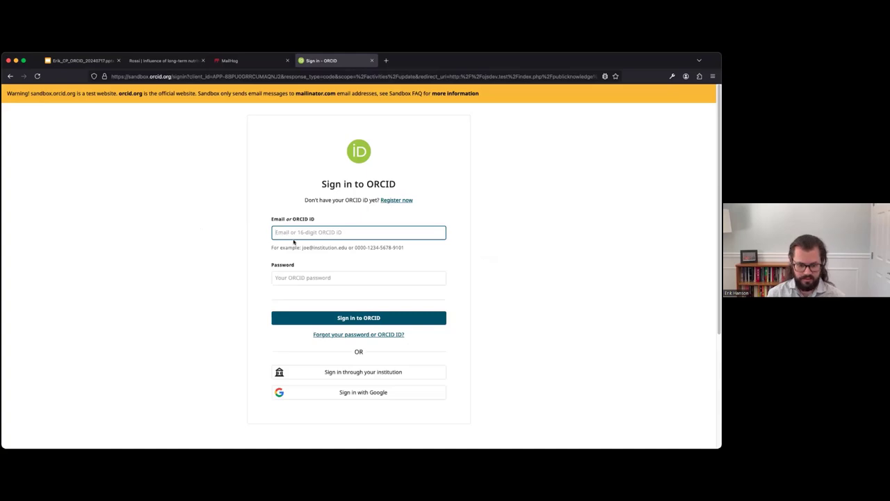
pyautogui.click(293, 242)
pyautogui.click(299, 272)
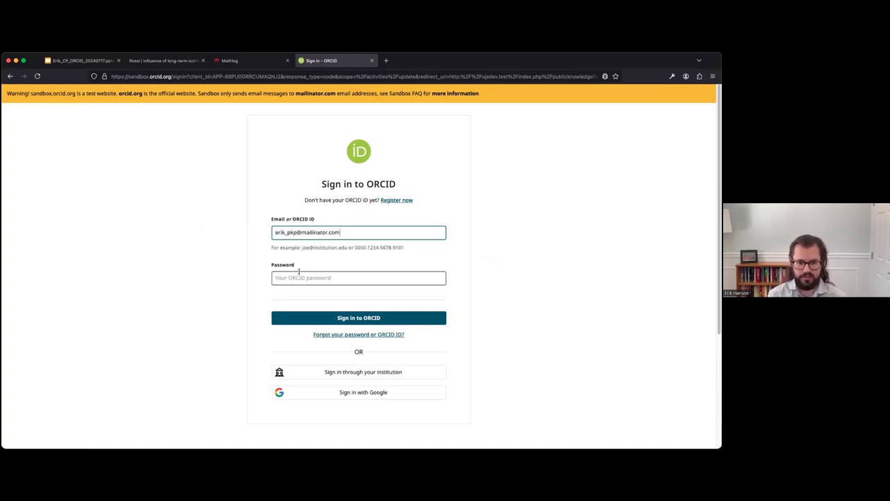
pyautogui.write('•••••')
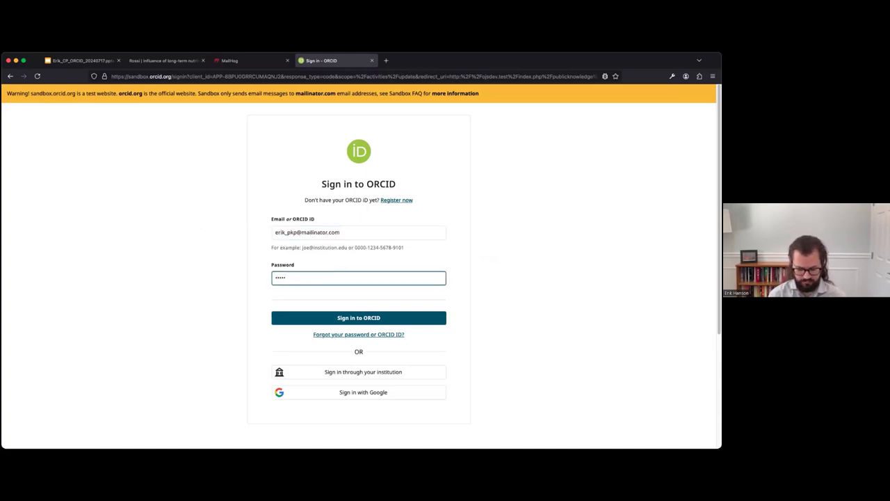
pyautogui.press('super+a')
pyautogui.write('••••••••')
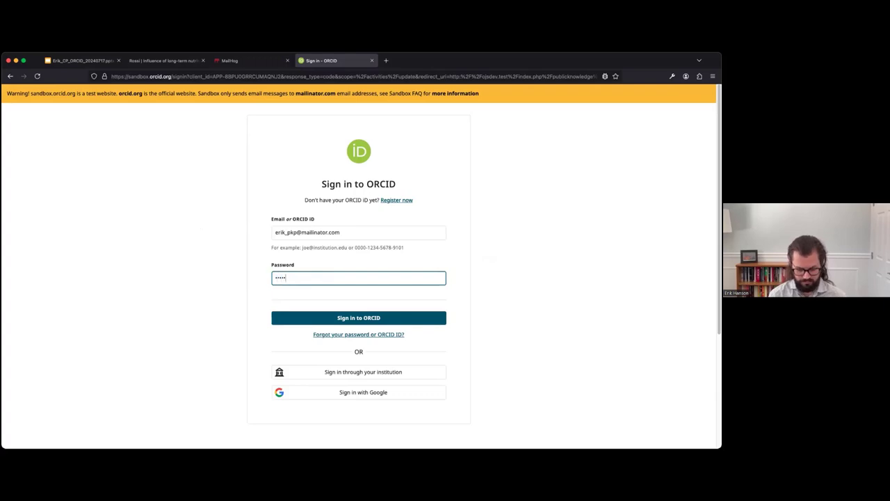
pyautogui.press('Return')
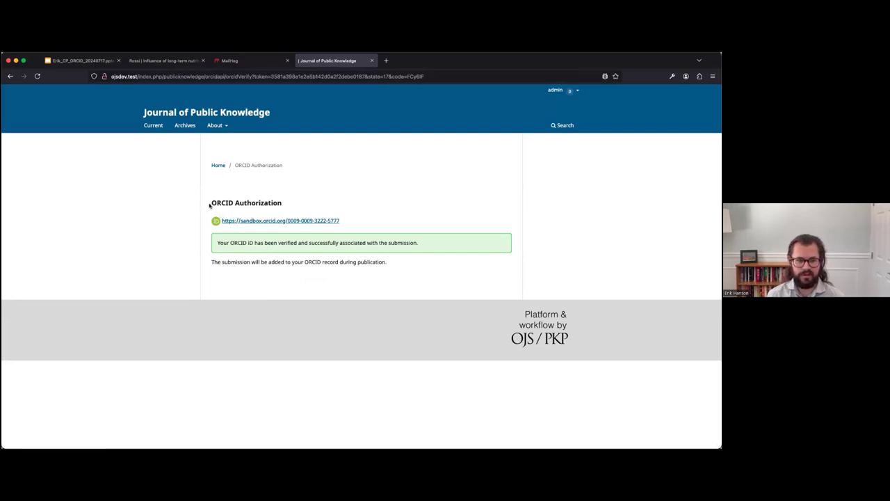
# Review the ORCID Authorization page, and inspect the ORCID iD in the author's contributor record on the submission
pyautogui.moveTo(210, 202); pyautogui.dragTo(330, 199)
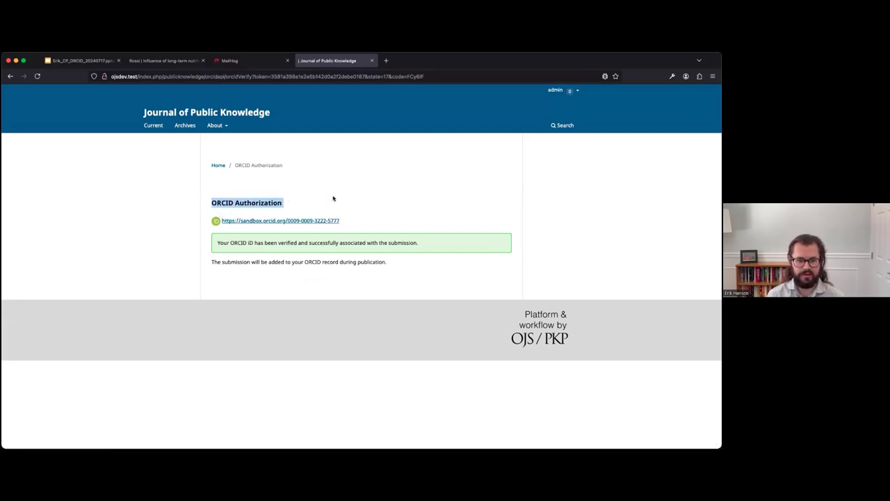
pyautogui.click(333, 198)
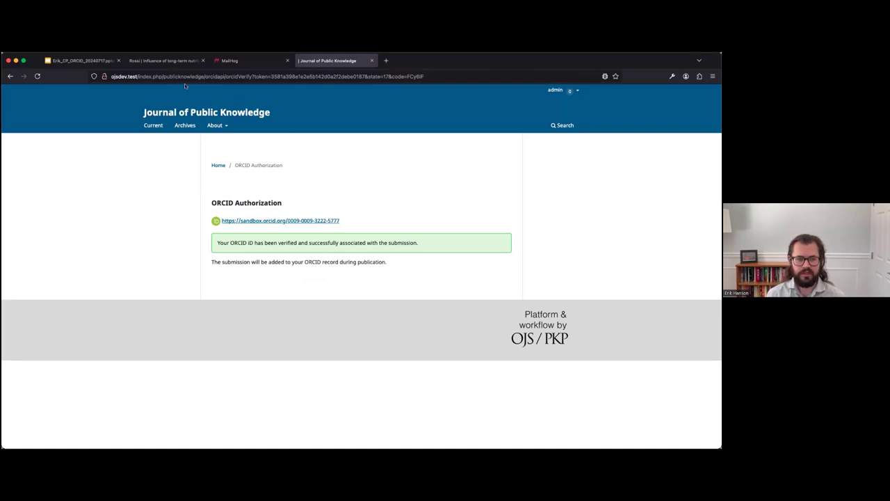
pyautogui.click(167, 61)
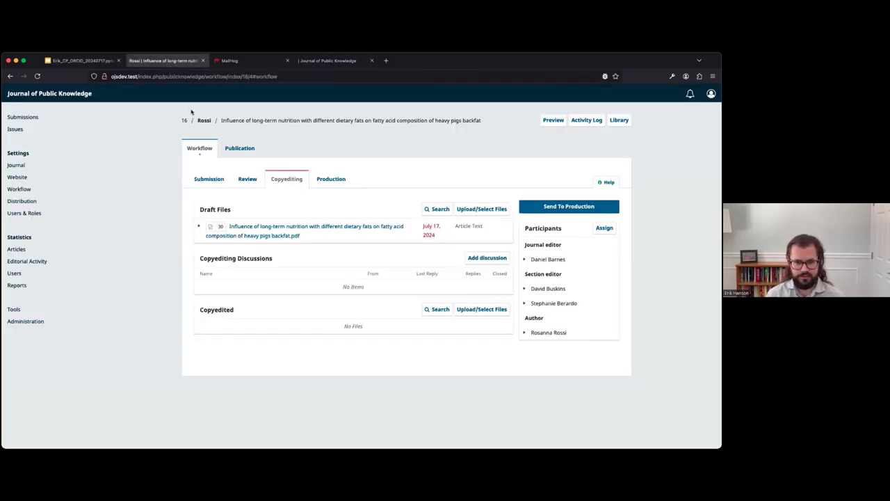
pyautogui.click(239, 146)
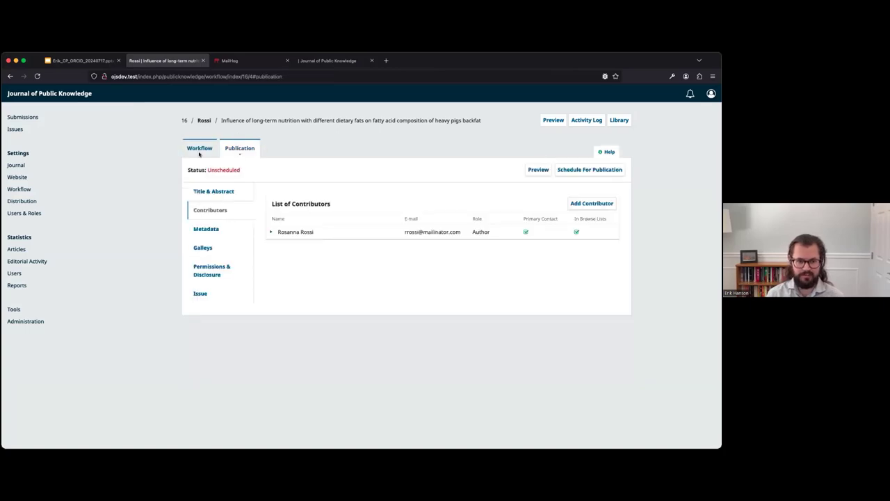
pyautogui.click(271, 232)
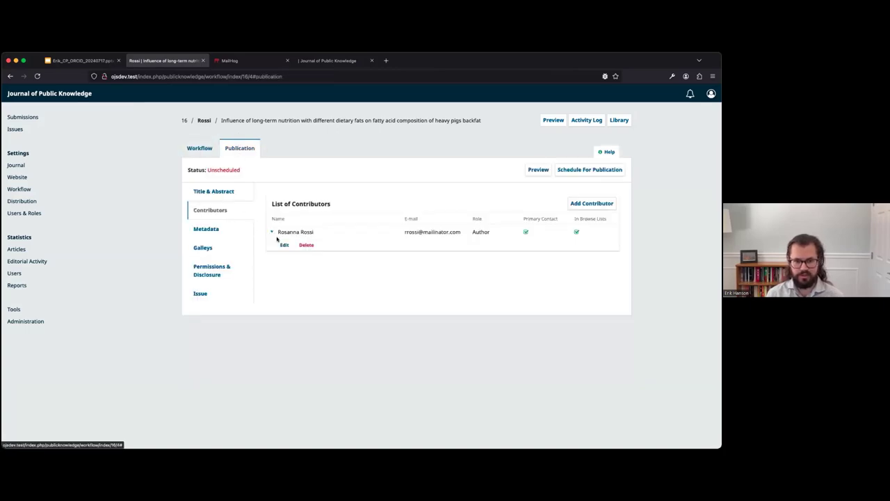
pyautogui.click(284, 245)
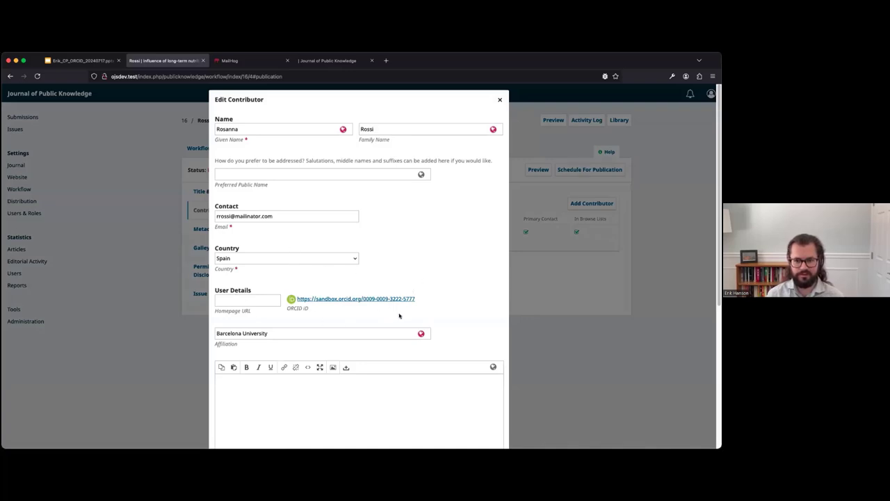
pyautogui.click(499, 99)
# Schedule the submission for publication in issue Vol. 1 No. 2 (2014) and publish it immediately
pyautogui.click(565, 169)
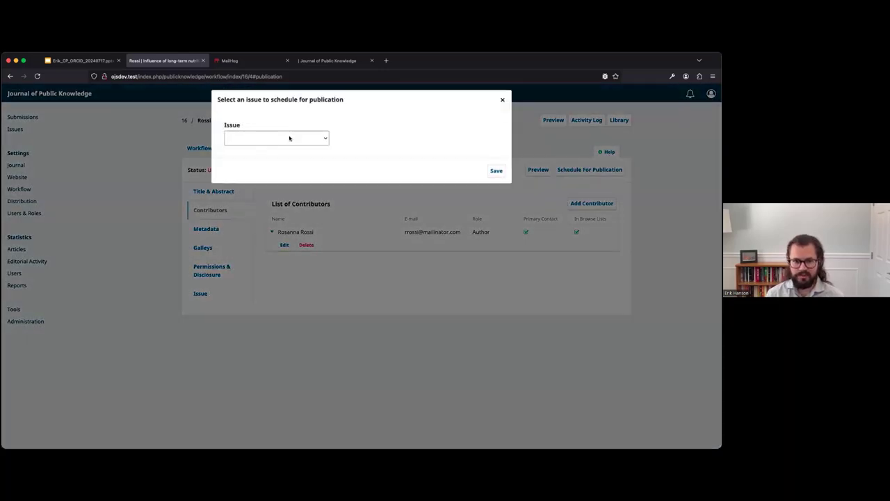
pyautogui.click(290, 138)
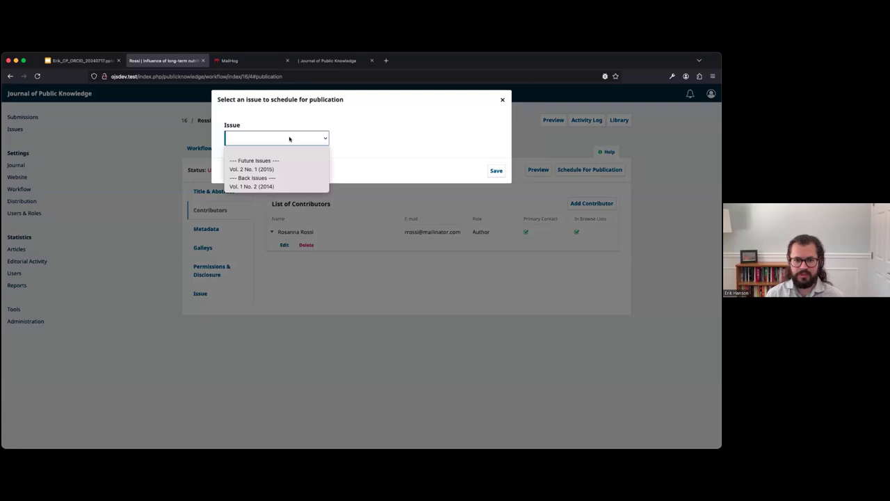
pyautogui.click(293, 187)
pyautogui.click(496, 171)
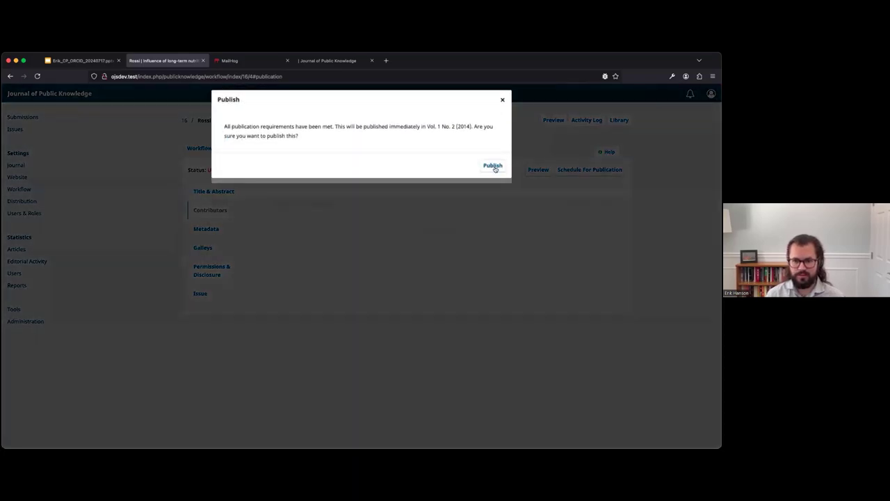
pyautogui.click(494, 166)
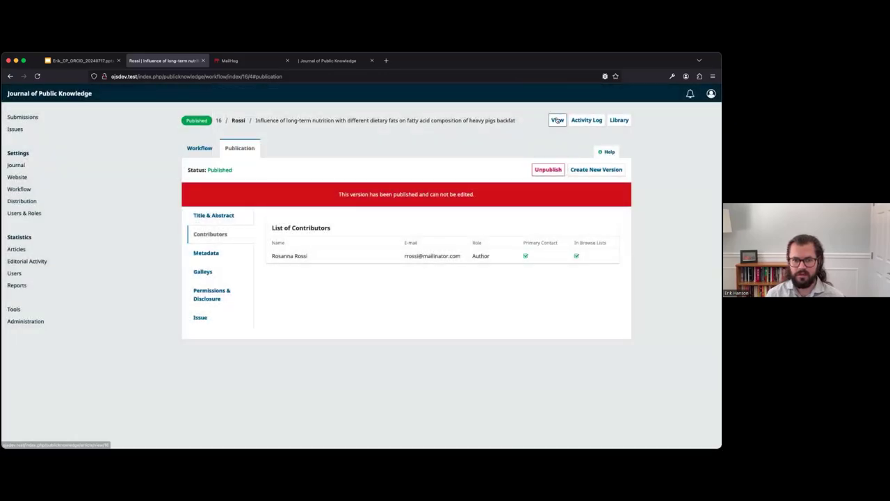
# View the published article, follow the author's ORCID iD link, and examine the works listed in the ORCID record
pyautogui.click(558, 119)
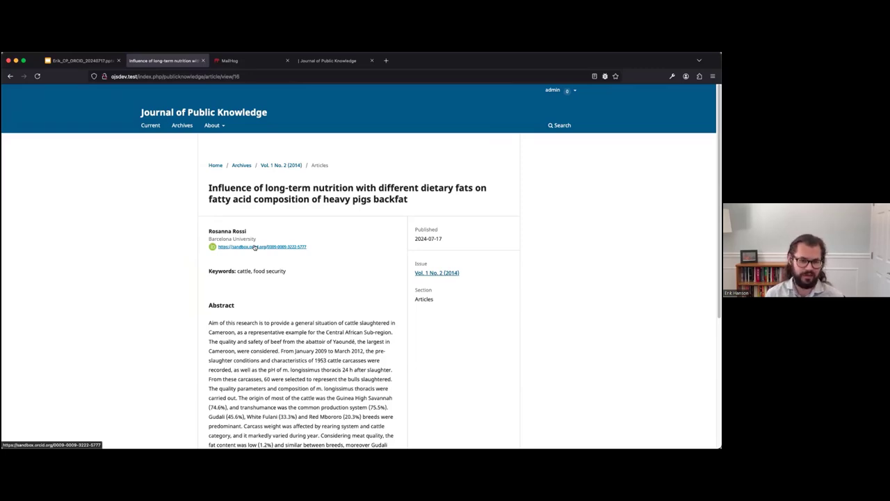
pyautogui.click(255, 247)
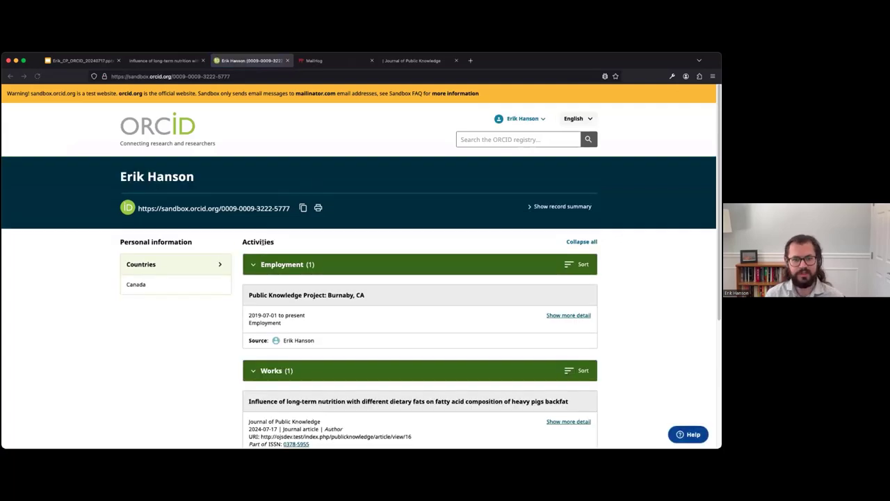
pyautogui.scroll(-1, 259, 240)
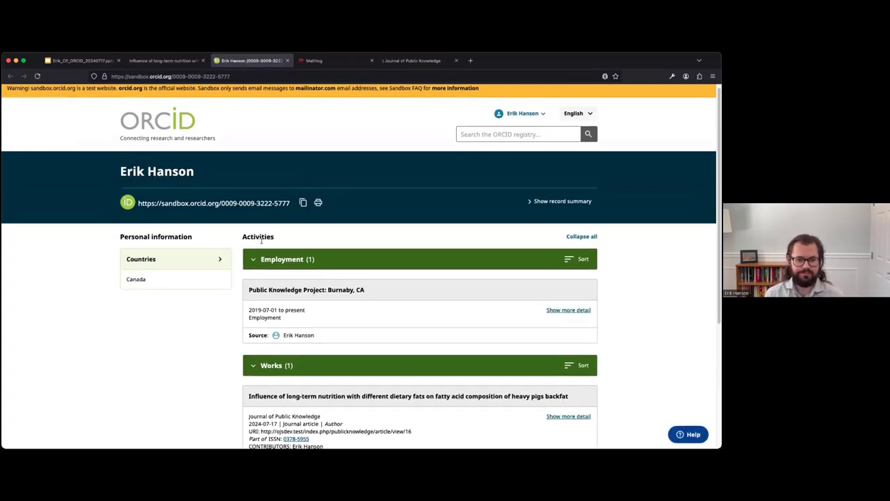
pyautogui.scroll(-5, 261, 242)
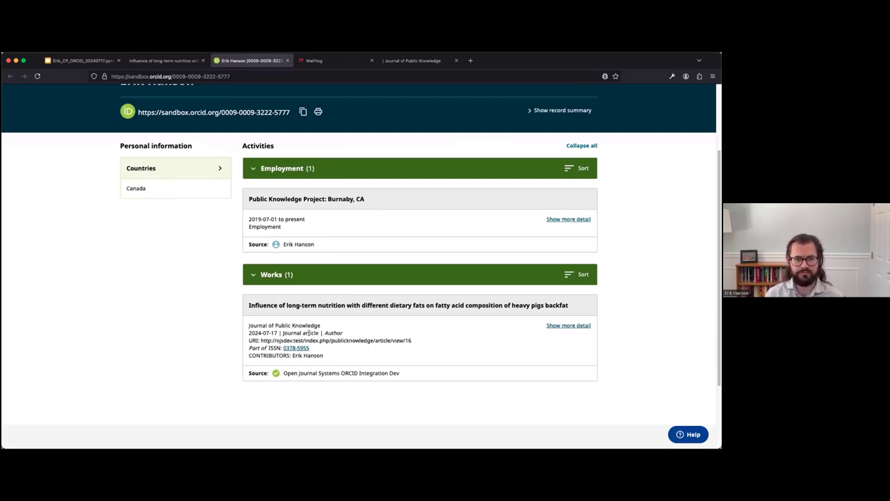
# Return to the published article's page and open the journal's OAI endpoint at ojsdev.test/index.php/publicknowledge/oai
pyautogui.click(158, 61)
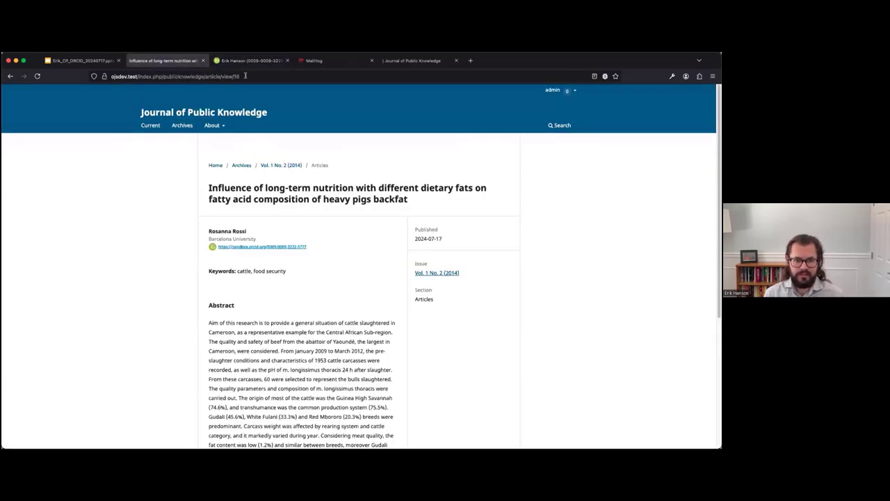
pyautogui.moveTo(204, 77); pyautogui.dragTo(242, 77)
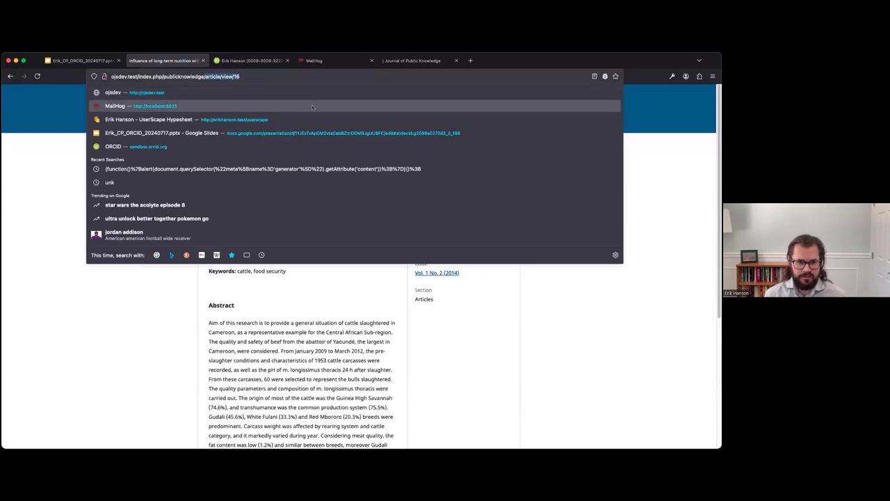
pyautogui.write('oai')
pyautogui.press('Return')
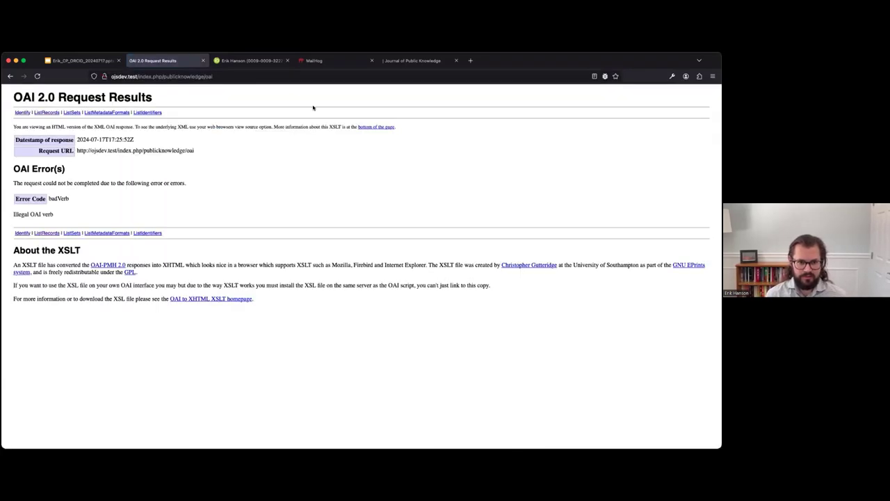